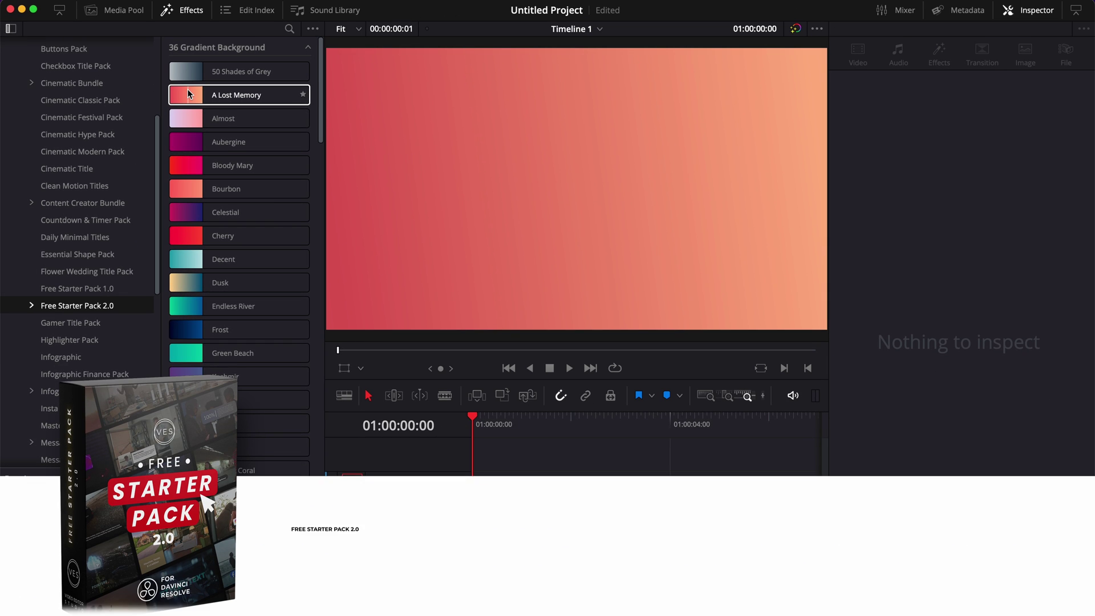
- Place the 50 Shades of Grey background at the timeline start and play it back
{"action": "scroll", "coordinate": [256, 164], "scroll_direction": "down", "scroll_amount": 3}
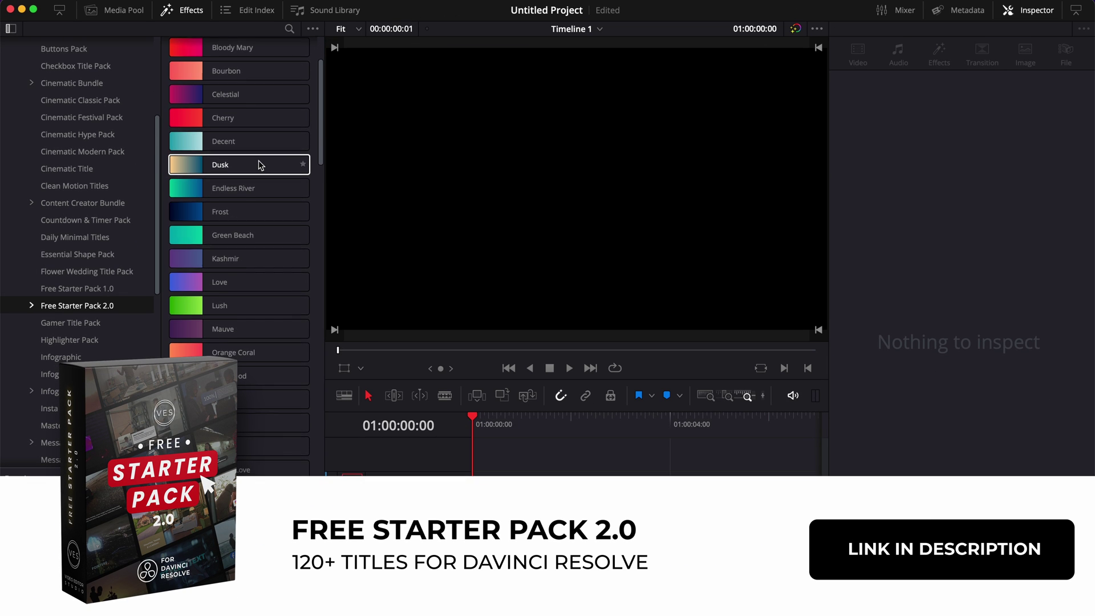
{"action": "scroll", "coordinate": [297, 366], "scroll_direction": "down", "scroll_amount": 4}
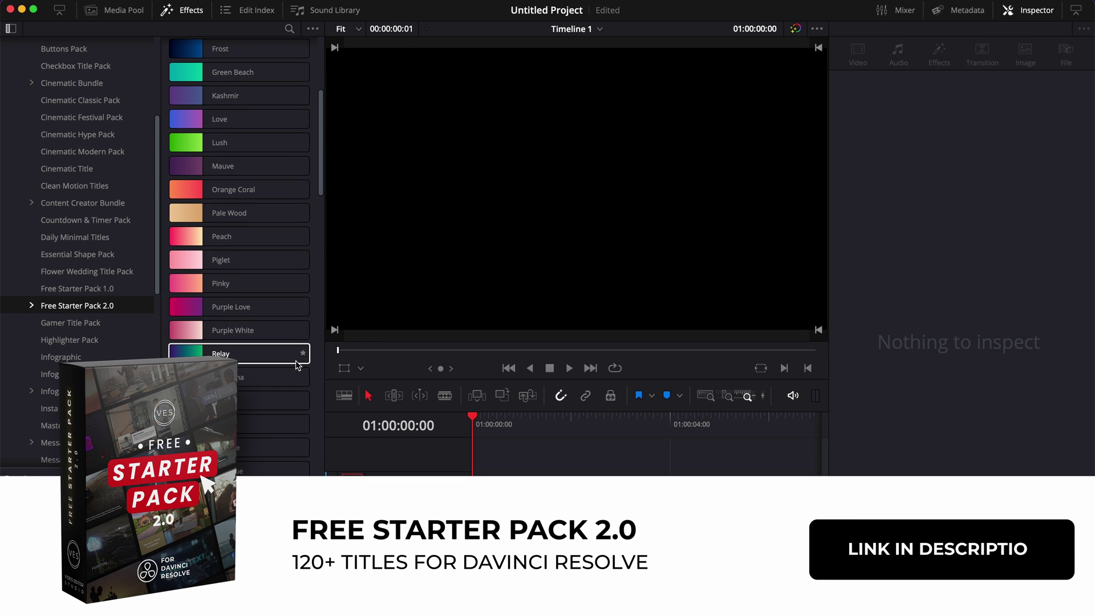
{"action": "scroll", "coordinate": [297, 366], "scroll_direction": "down", "scroll_amount": 3}
{"action": "scroll", "coordinate": [299, 362], "scroll_direction": "up", "scroll_amount": 4}
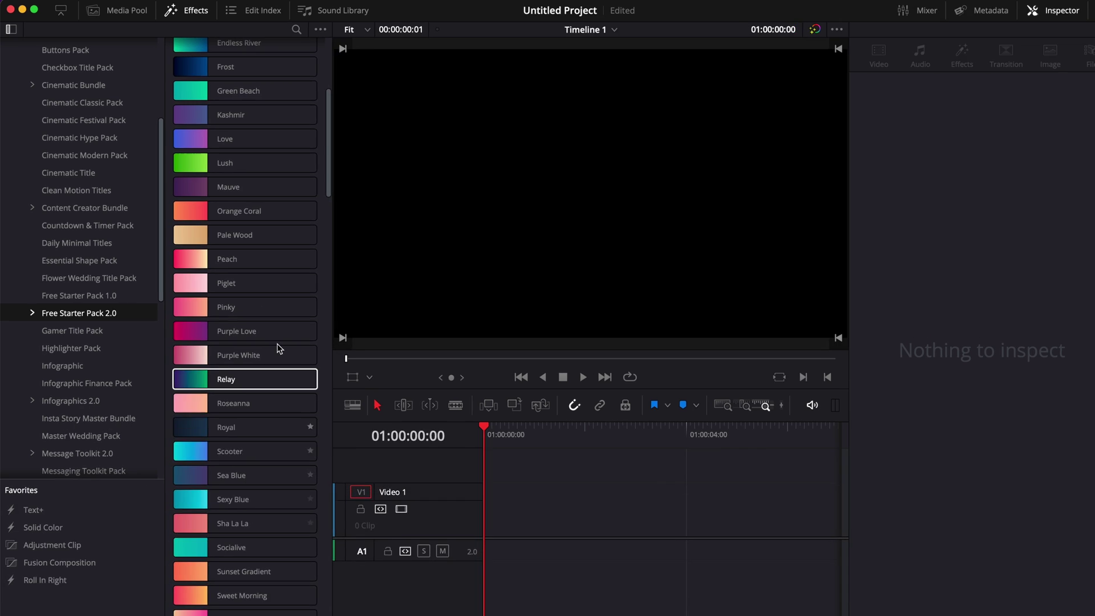
{"action": "scroll", "coordinate": [280, 343], "scroll_direction": "up", "scroll_amount": 5}
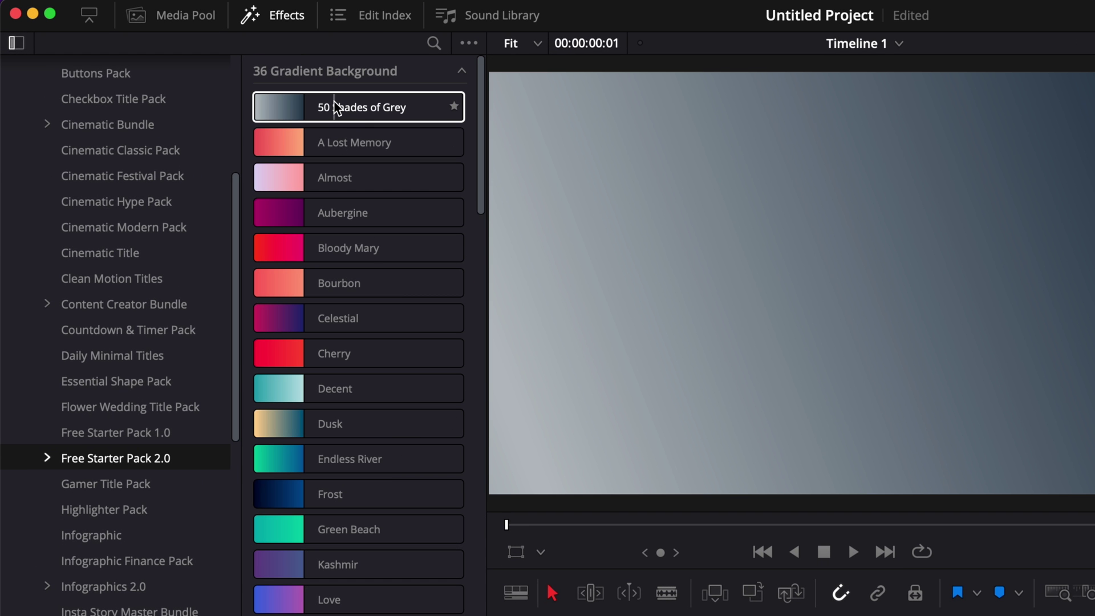
{"action": "left_click_drag", "start_coordinate": [337, 107], "coordinate": [780, 615]}
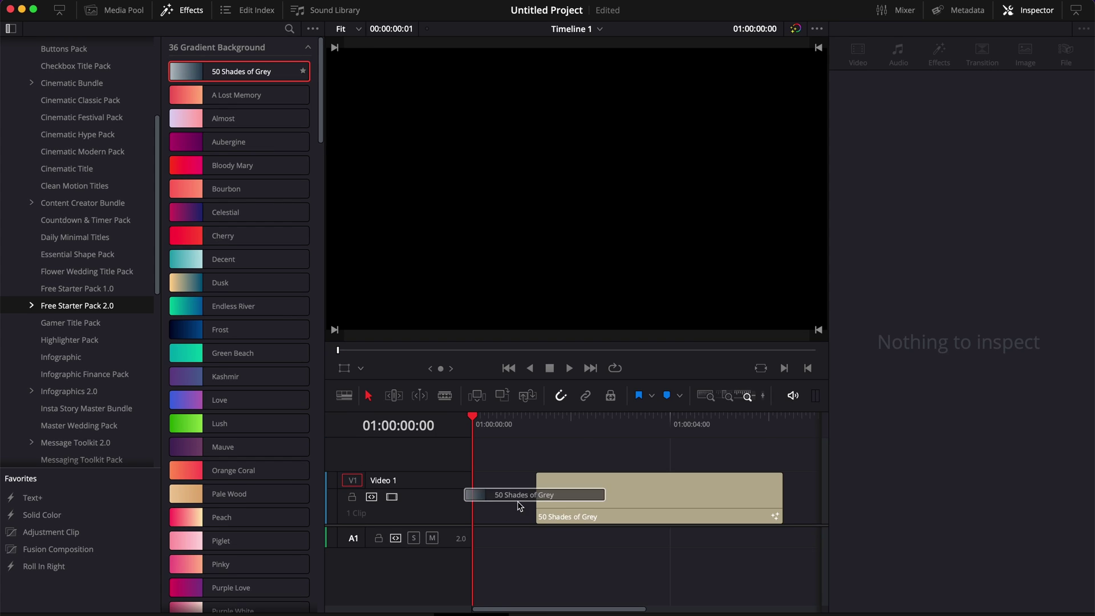
{"action": "left_click_drag", "start_coordinate": [519, 506], "coordinate": [478, 507]}
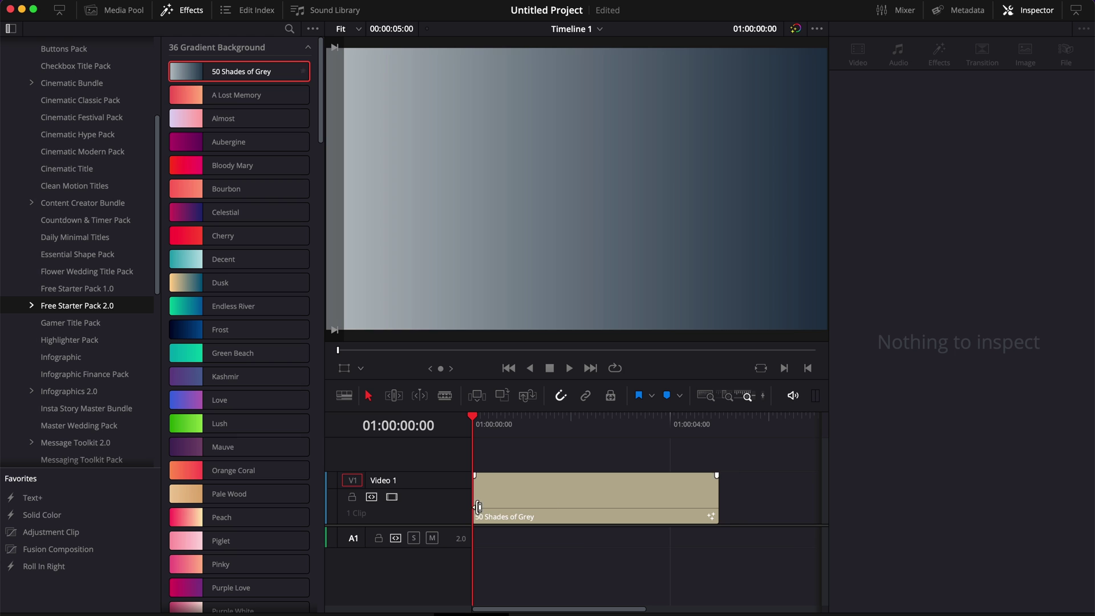
{"action": "key", "text": "space"}
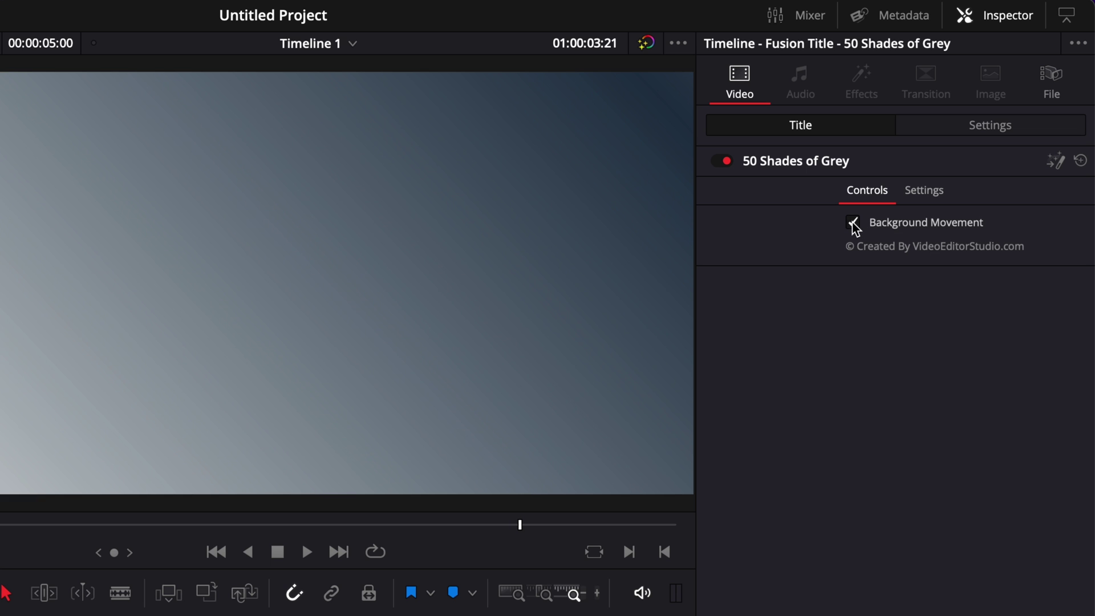
- Toggle the grey background's movement off and on, then delete the clip from the timeline
{"action": "left_click", "coordinate": [853, 223]}
{"action": "left_click", "coordinate": [854, 222]}
{"action": "left_click", "coordinate": [854, 222]}
{"action": "left_click", "coordinate": [853, 222]}
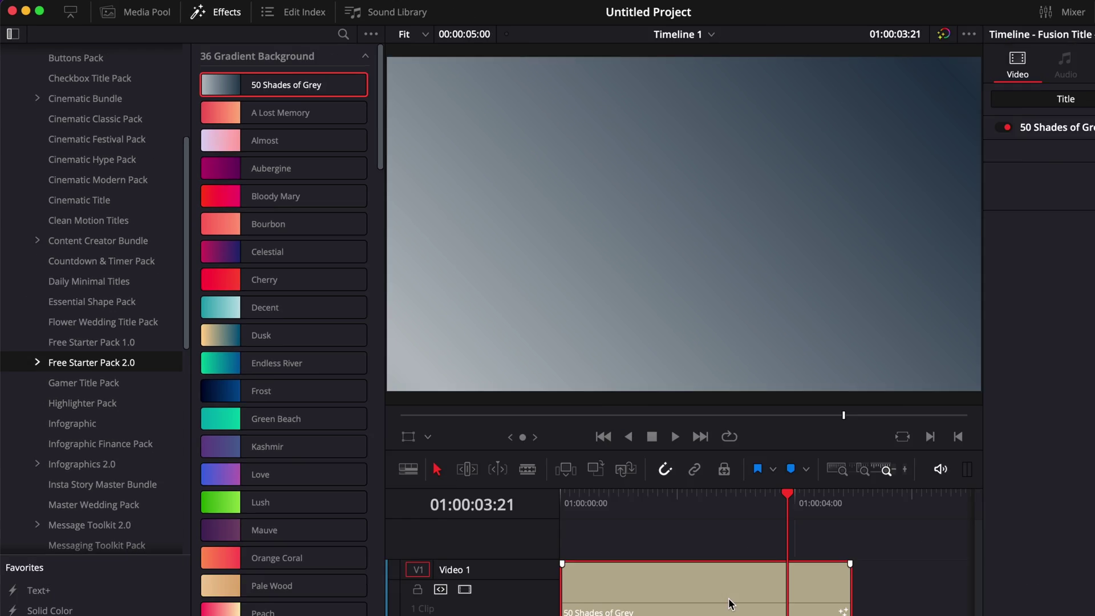
{"action": "key", "text": "Delete"}
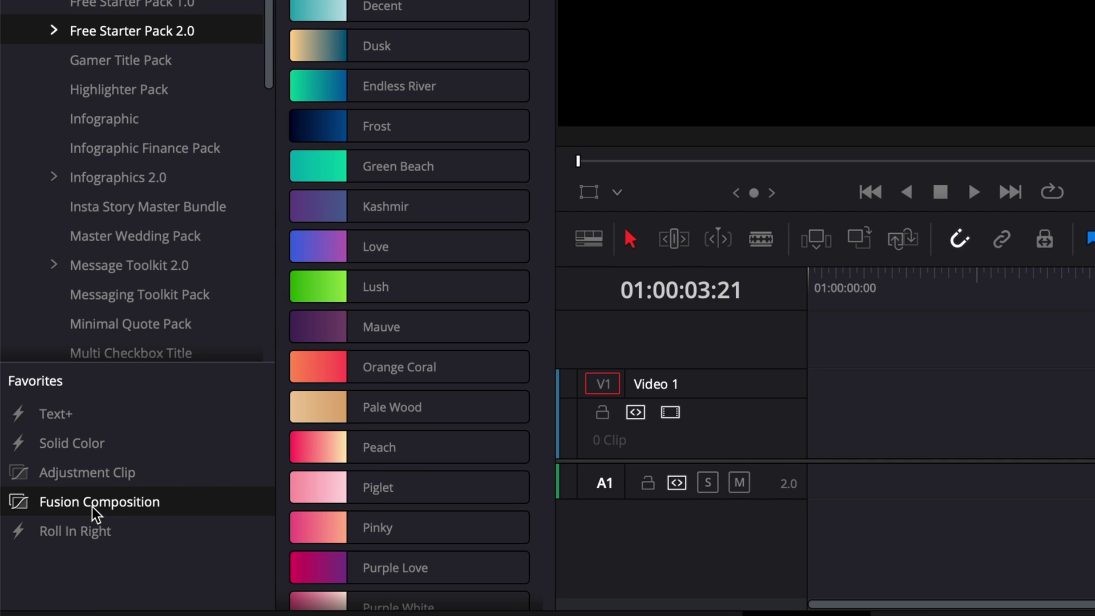
- Put a Fusion Composition clip on V1 and add a Background node to it in Fusion
{"action": "left_click_drag", "start_coordinate": [57, 549], "coordinate": [490, 515]}
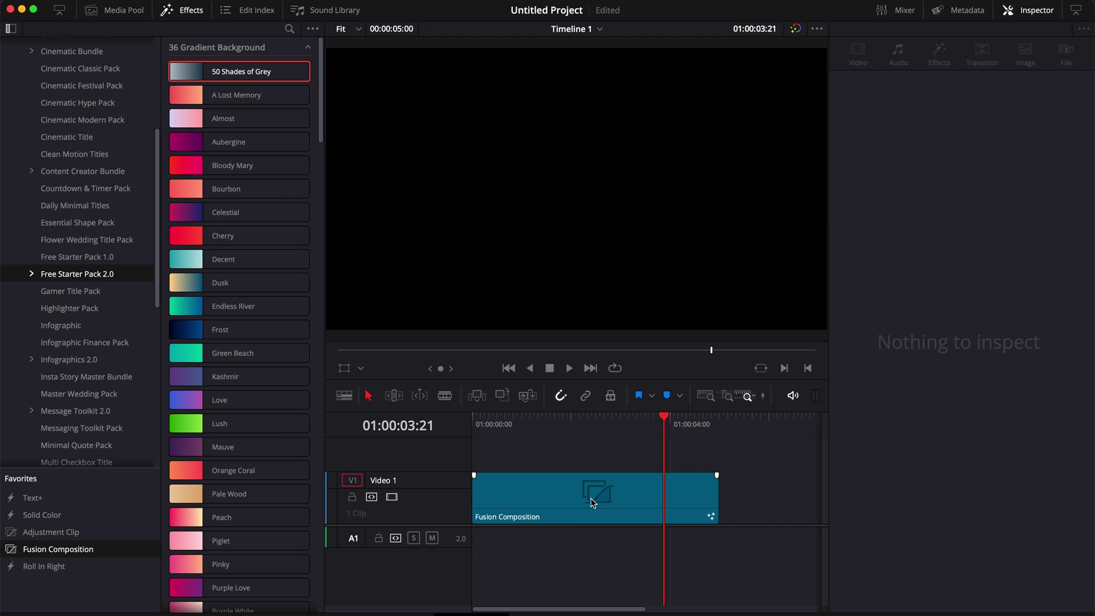
{"action": "left_click", "coordinate": [576, 506]}
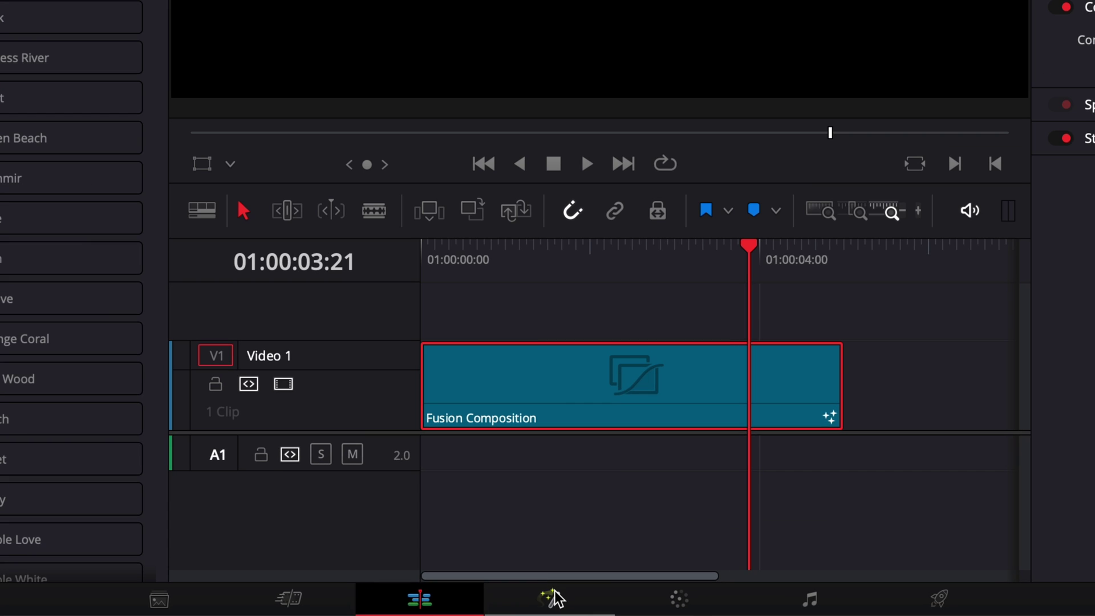
{"action": "left_click", "coordinate": [552, 615]}
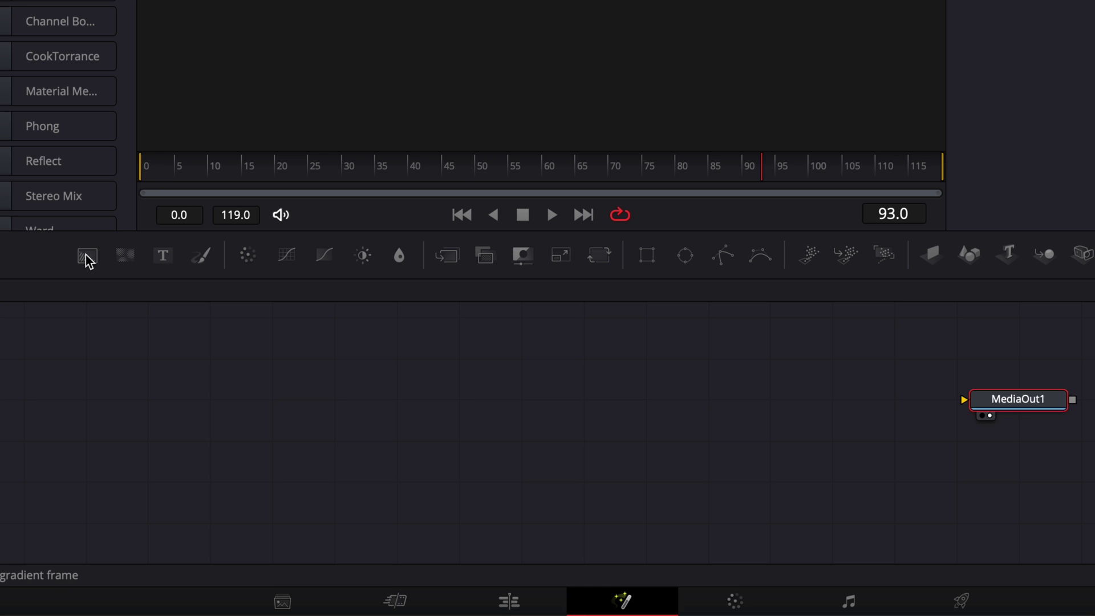
{"action": "left_click_drag", "start_coordinate": [87, 259], "coordinate": [991, 476]}
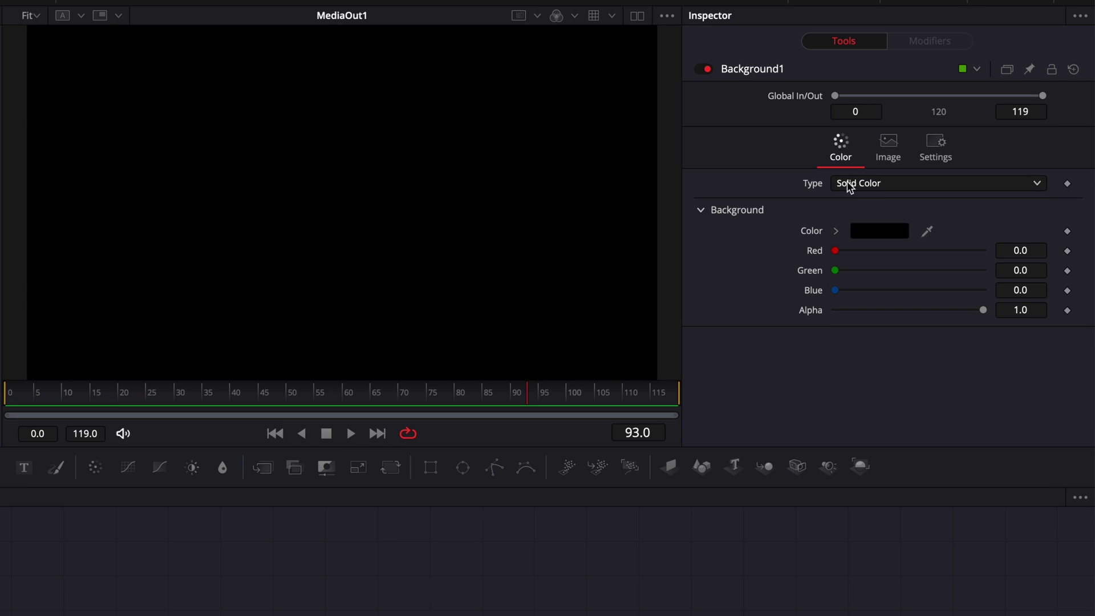
- Set the Background type to Gradient with a purple start colour, then select the end colour stop
{"action": "left_click", "coordinate": [850, 186]}
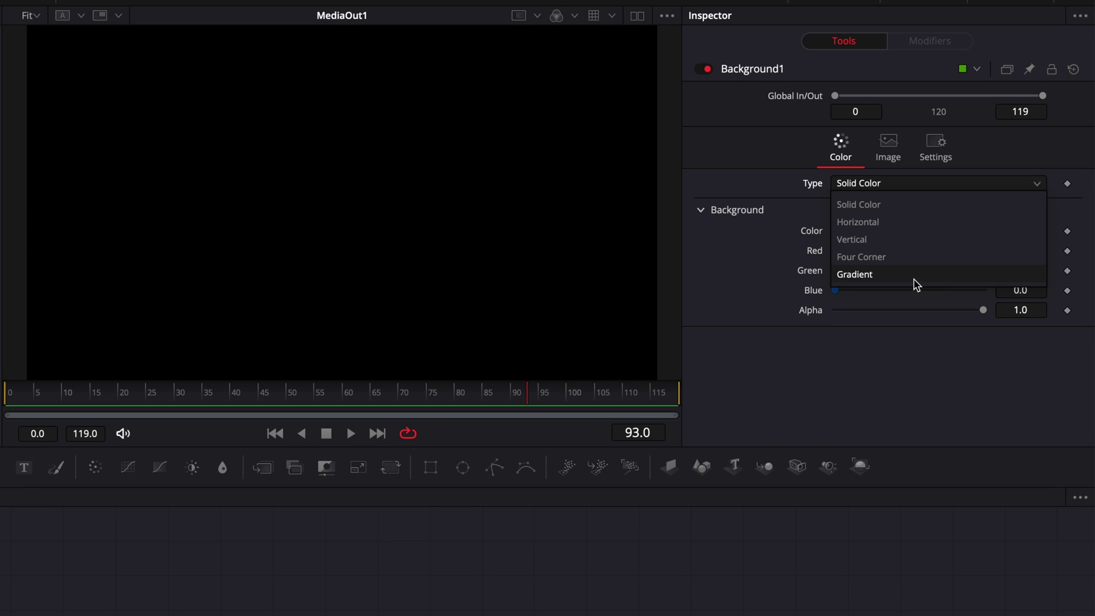
{"action": "left_click", "coordinate": [867, 274]}
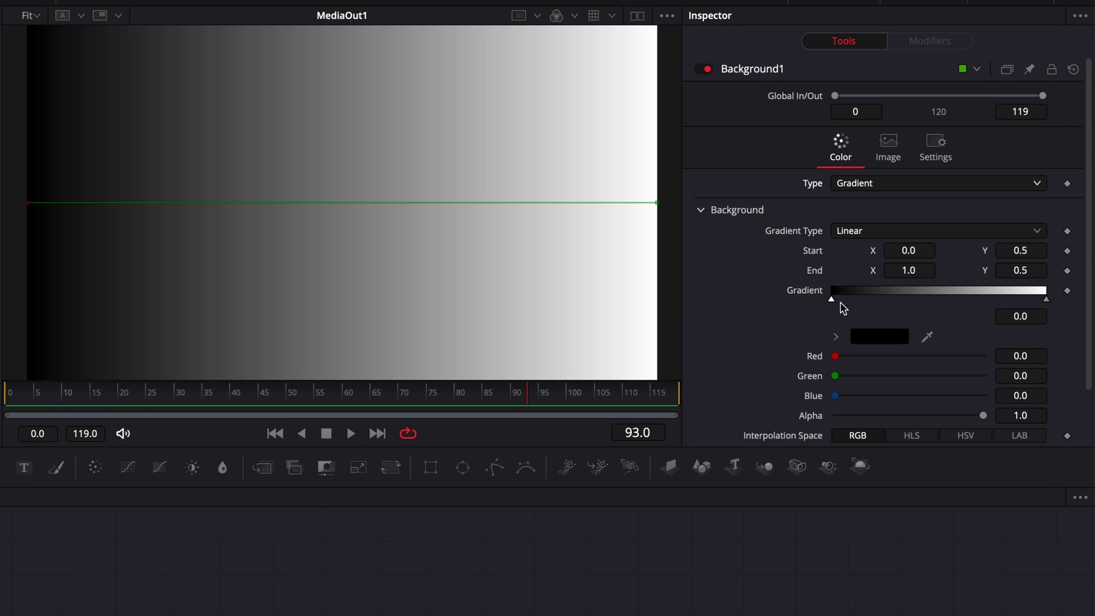
{"action": "left_click", "coordinate": [864, 341]}
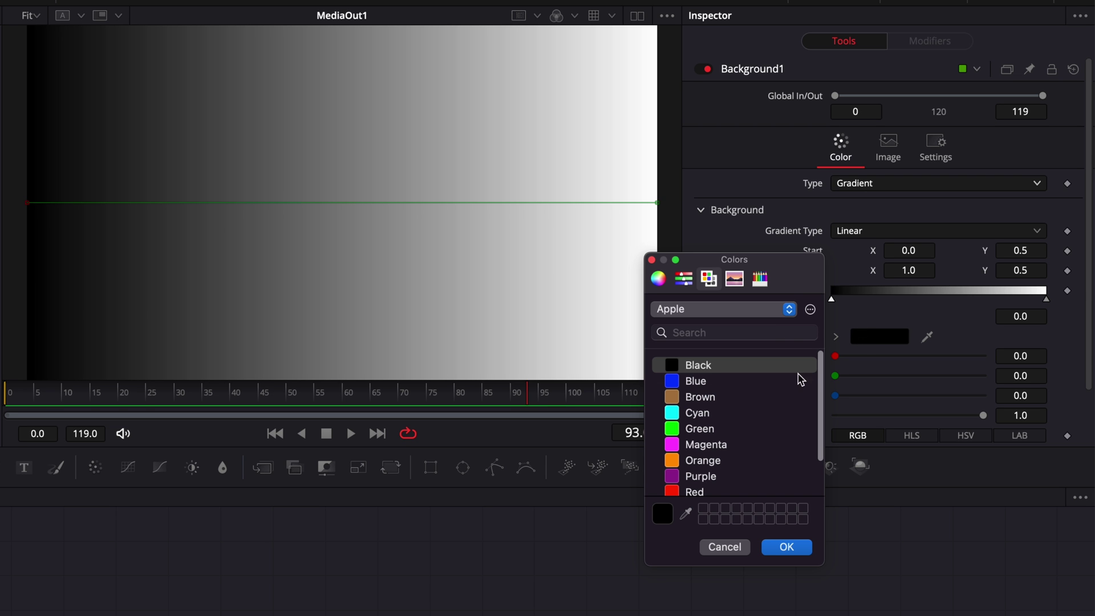
{"action": "left_click", "coordinate": [686, 478]}
{"action": "left_click", "coordinate": [778, 546]}
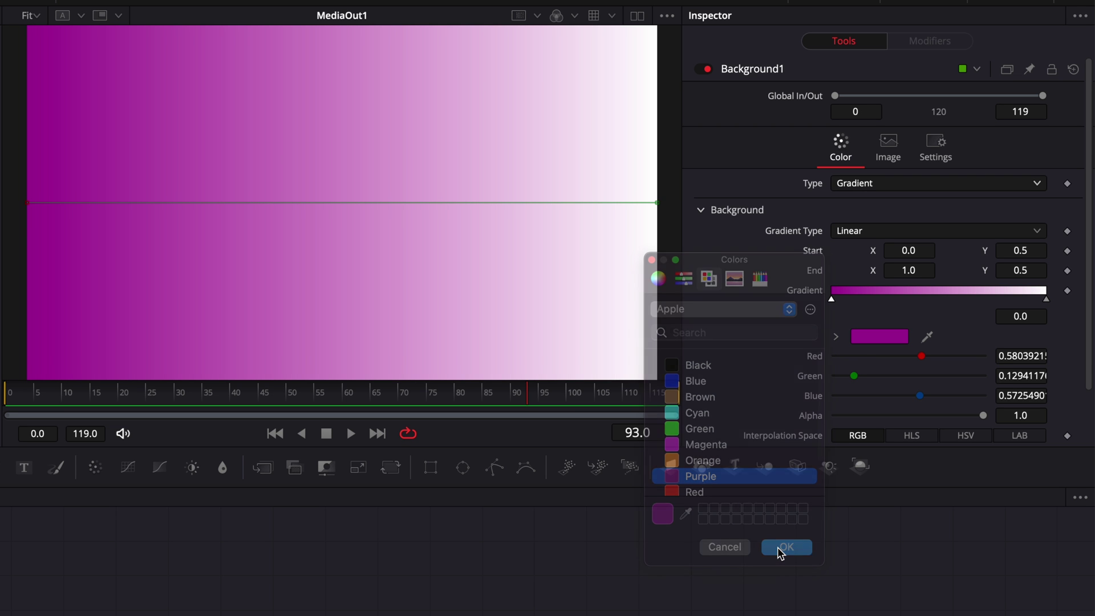
{"action": "left_click", "coordinate": [1048, 301]}
{"action": "left_click", "coordinate": [879, 337]}
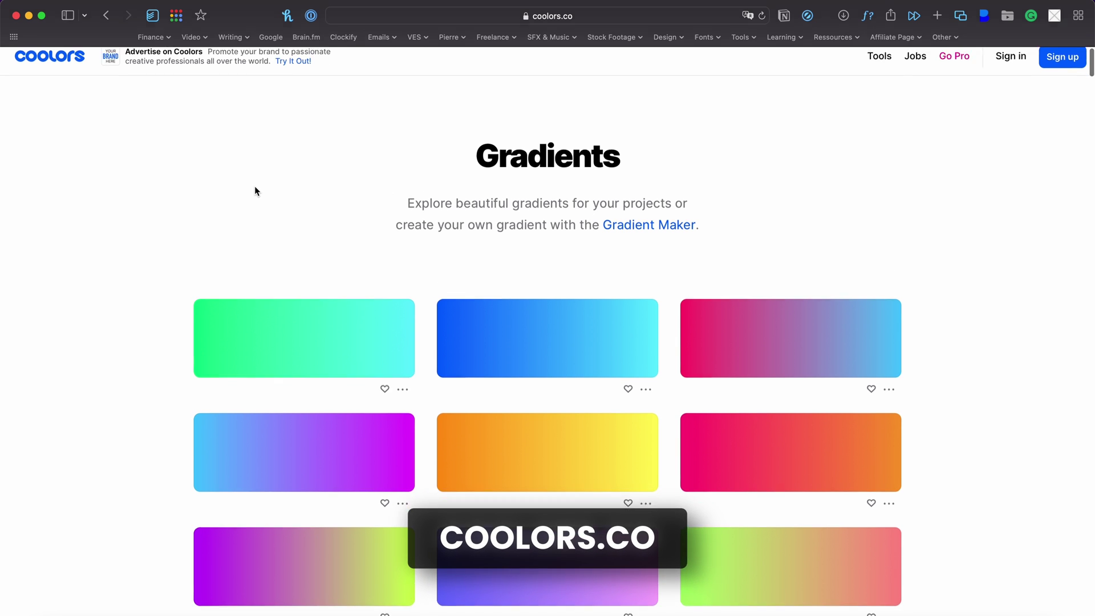
{"action": "scroll", "coordinate": [254, 188], "scroll_direction": "down", "scroll_amount": 3}
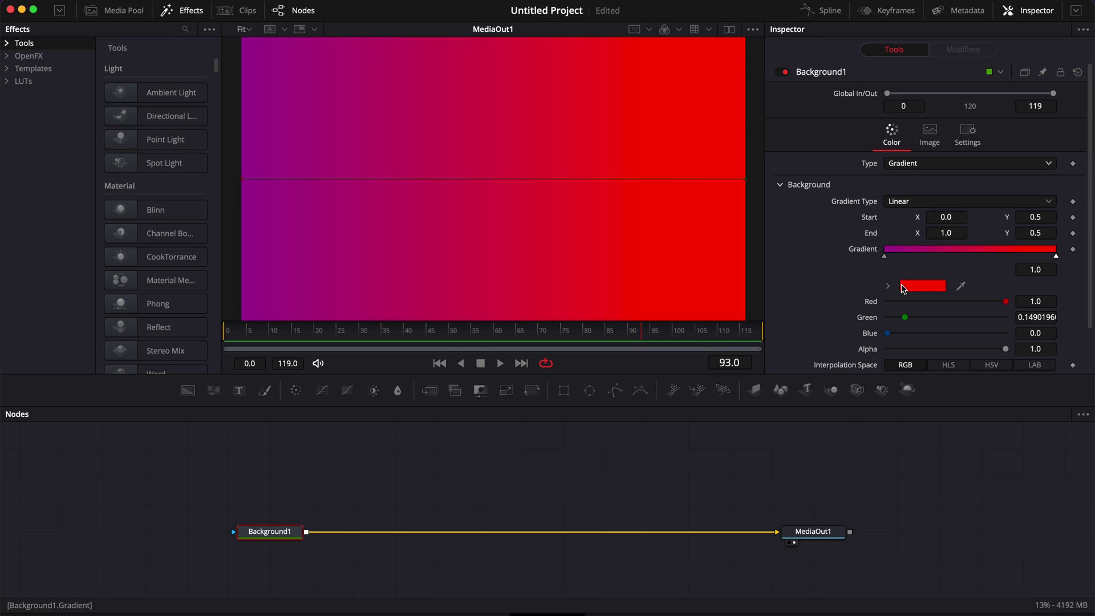
- Change the gradient's end colour to cyan hex 40C9FF and select the Background1 node
{"action": "left_click", "coordinate": [904, 289]}
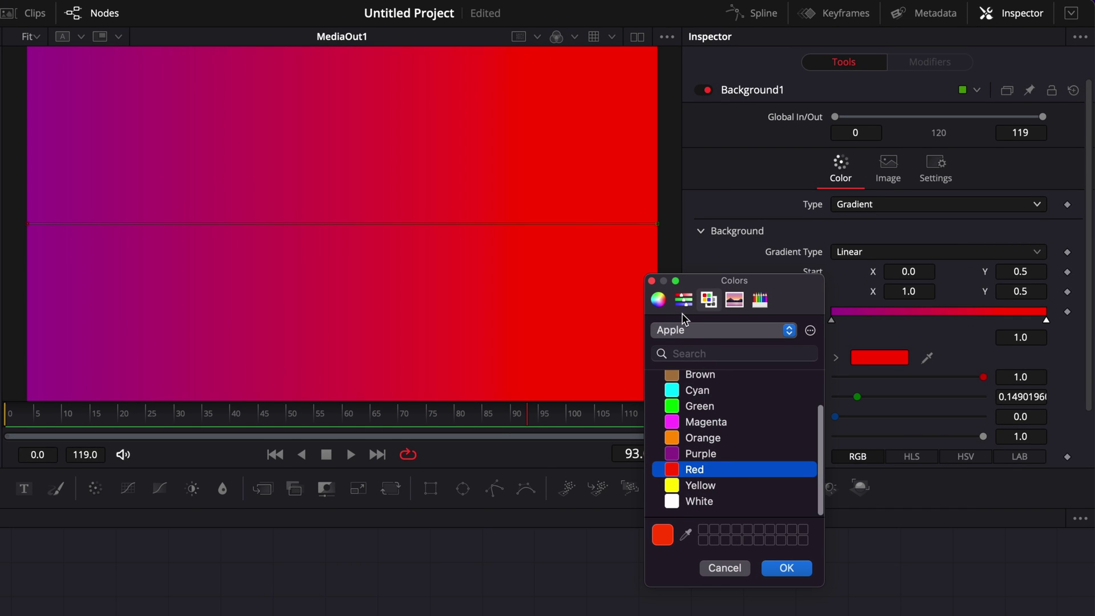
{"action": "left_click", "coordinate": [683, 299]}
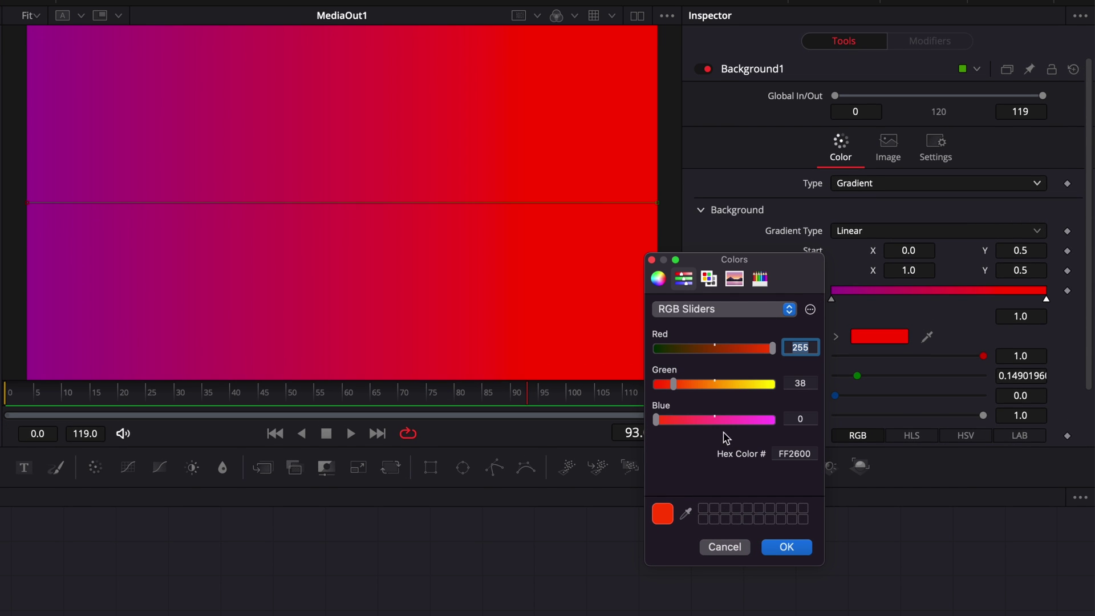
{"action": "double_click", "coordinate": [792, 453]}
{"action": "right_click", "coordinate": [793, 454]}
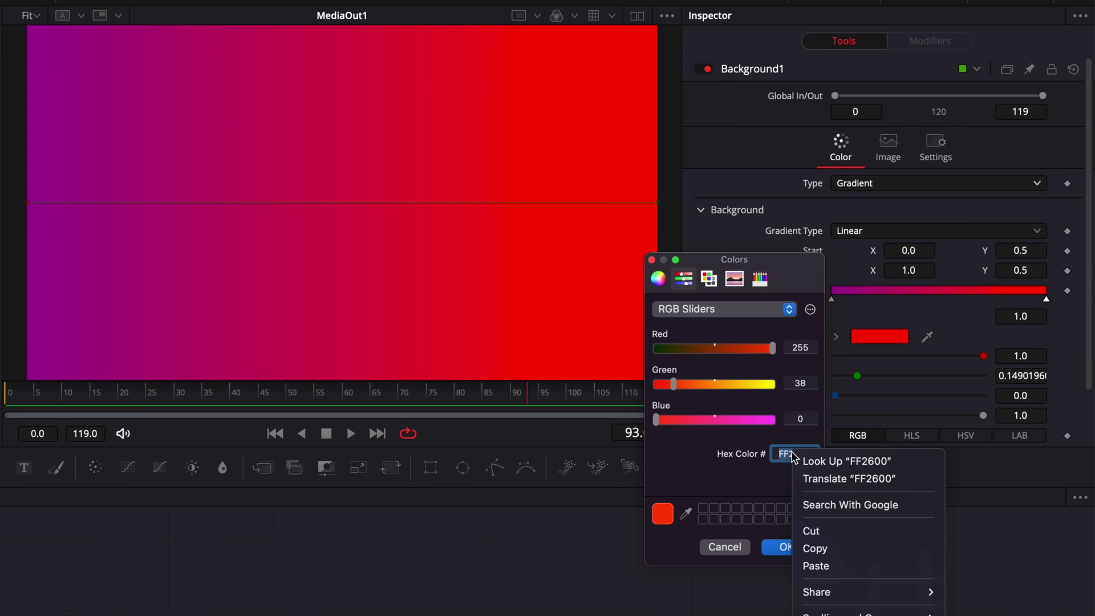
{"action": "left_click", "coordinate": [814, 567]}
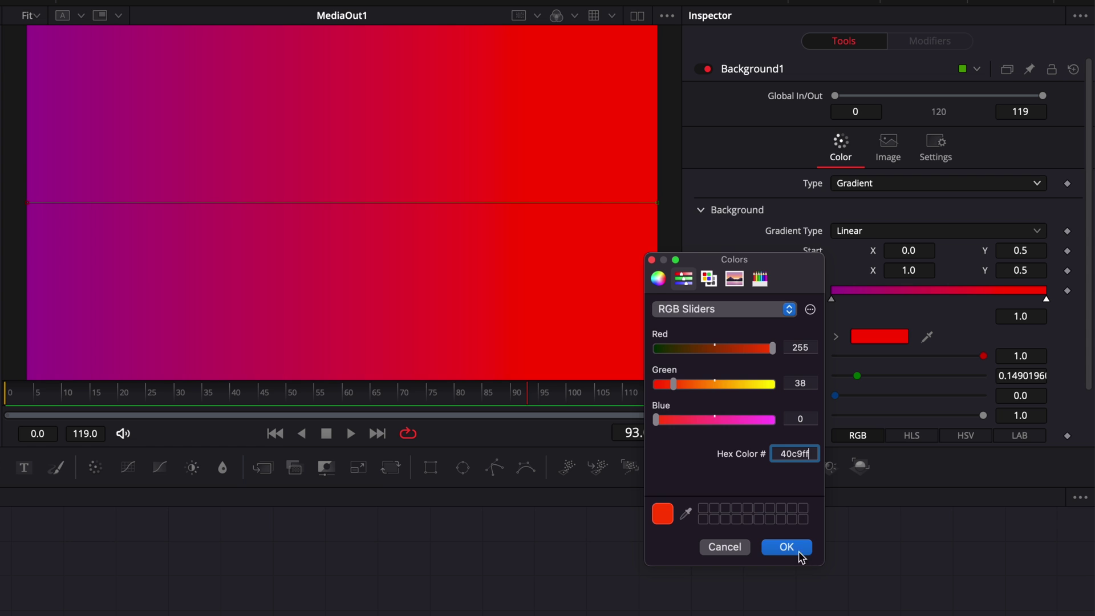
{"action": "left_click", "coordinate": [797, 548]}
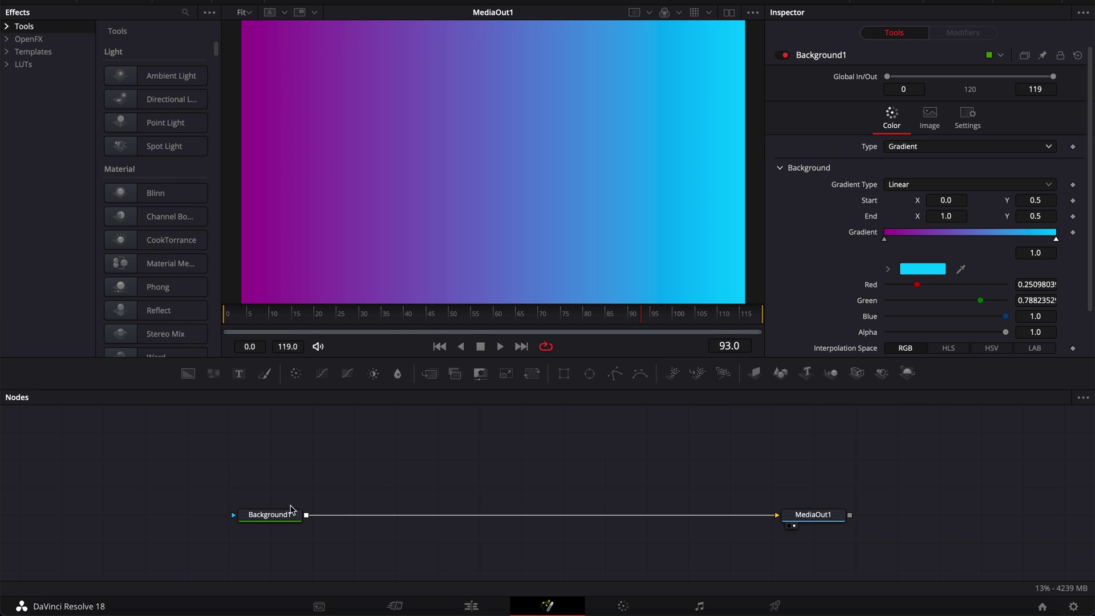
{"action": "left_click", "coordinate": [290, 511]}
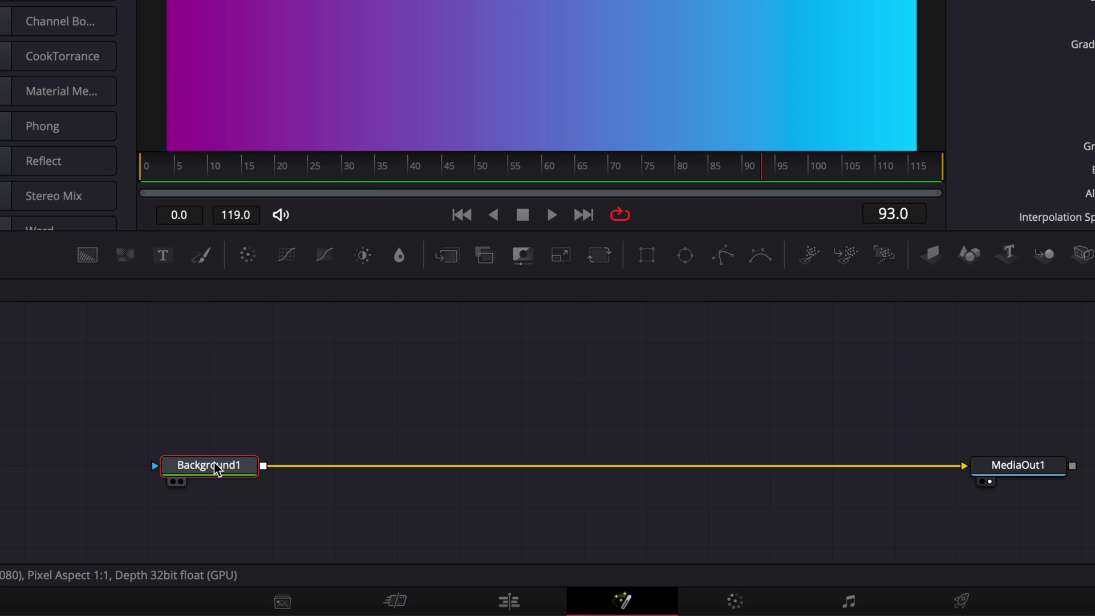
- Insert a Transform node after Background1 using the 'transform' tool search
{"action": "key", "text": "shift+space"}
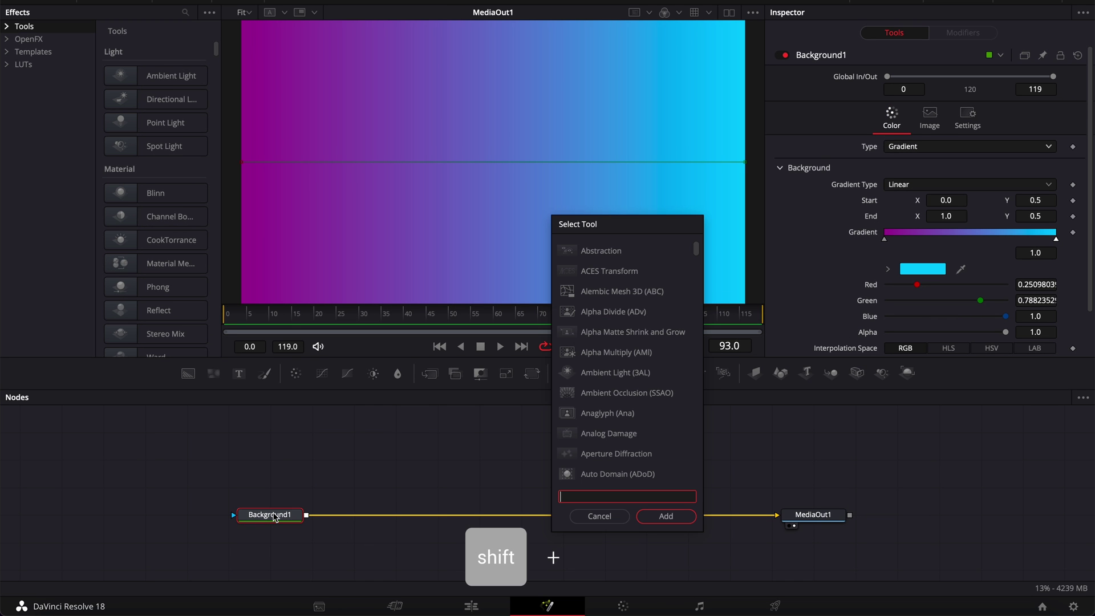
{"action": "type", "text": "transform"}
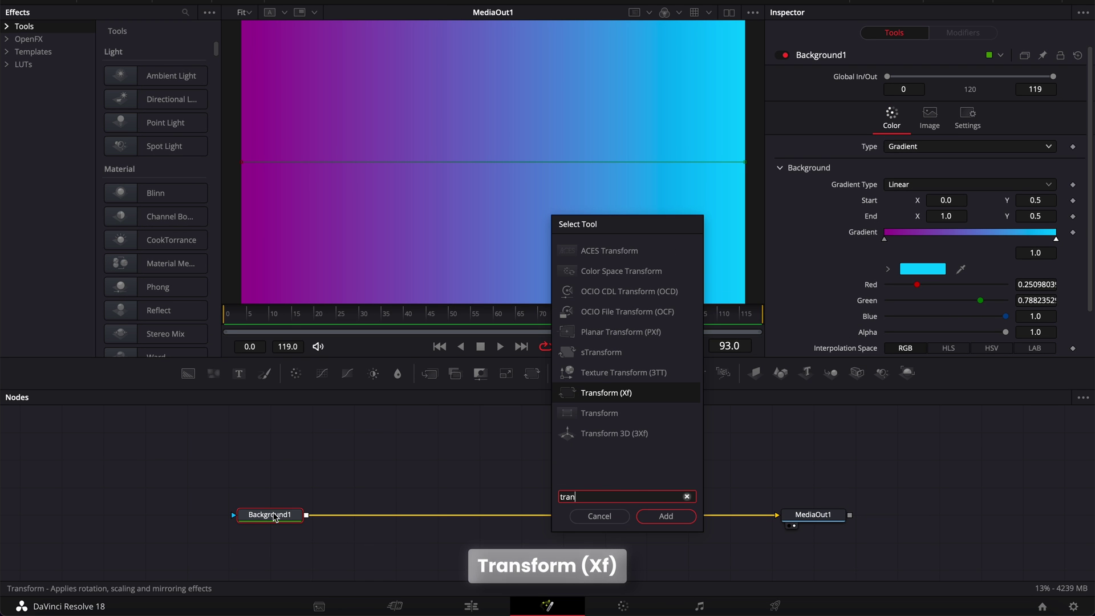
{"action": "key", "text": "Return"}
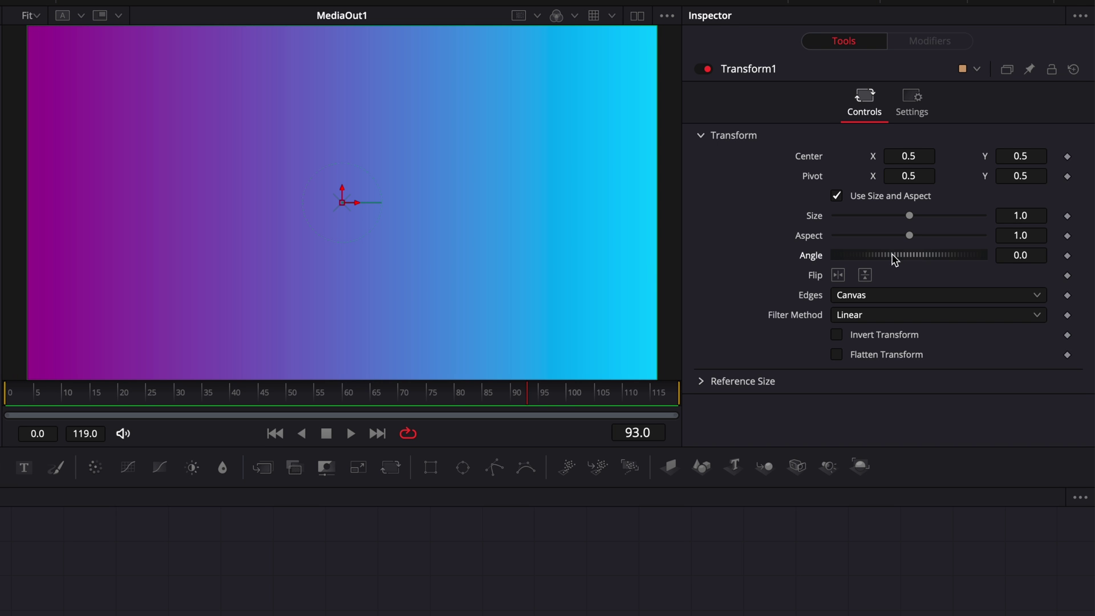
- Set Transform1's Edges to Mirror, testing with rotation, and reset Angle to 0
{"action": "left_click_drag", "start_coordinate": [895, 259], "coordinate": [924, 262]}
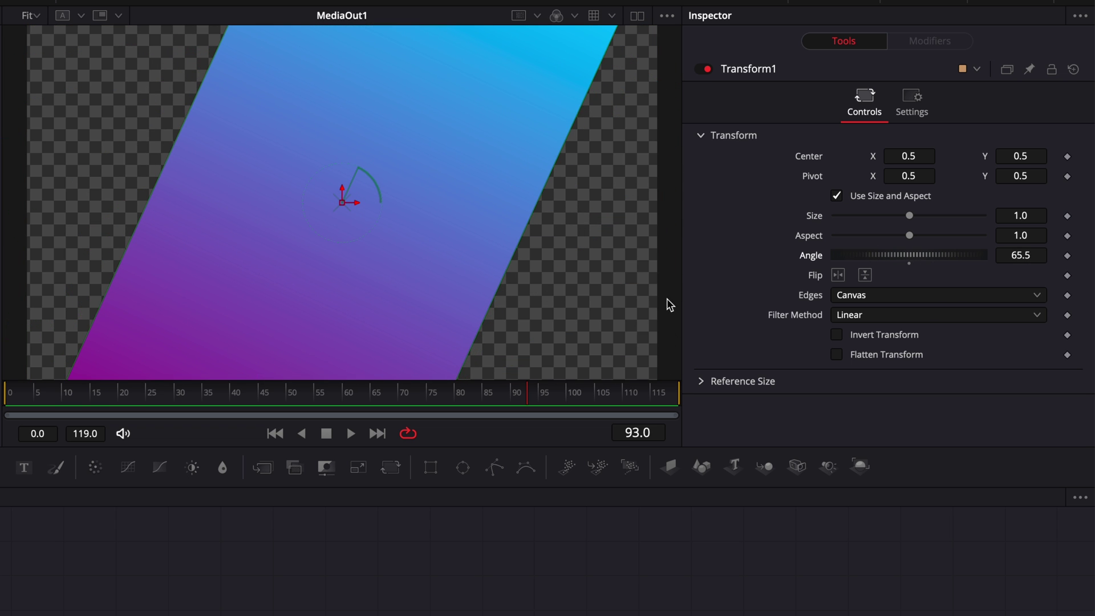
{"action": "left_click", "coordinate": [859, 297]}
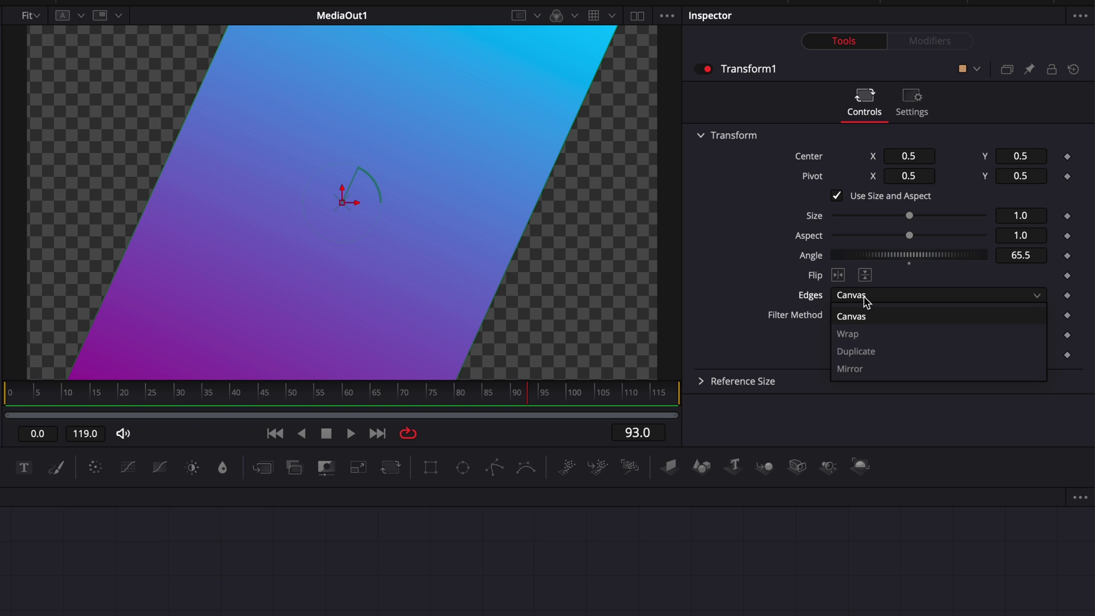
{"action": "left_click", "coordinate": [849, 369]}
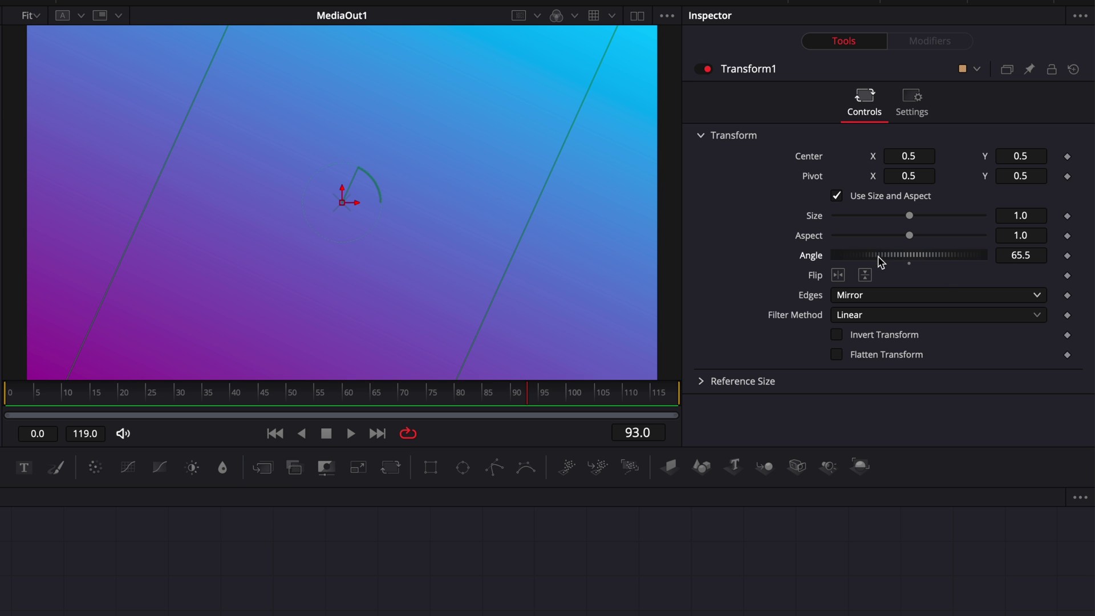
{"action": "left_click_drag", "start_coordinate": [881, 261], "coordinate": [863, 303]}
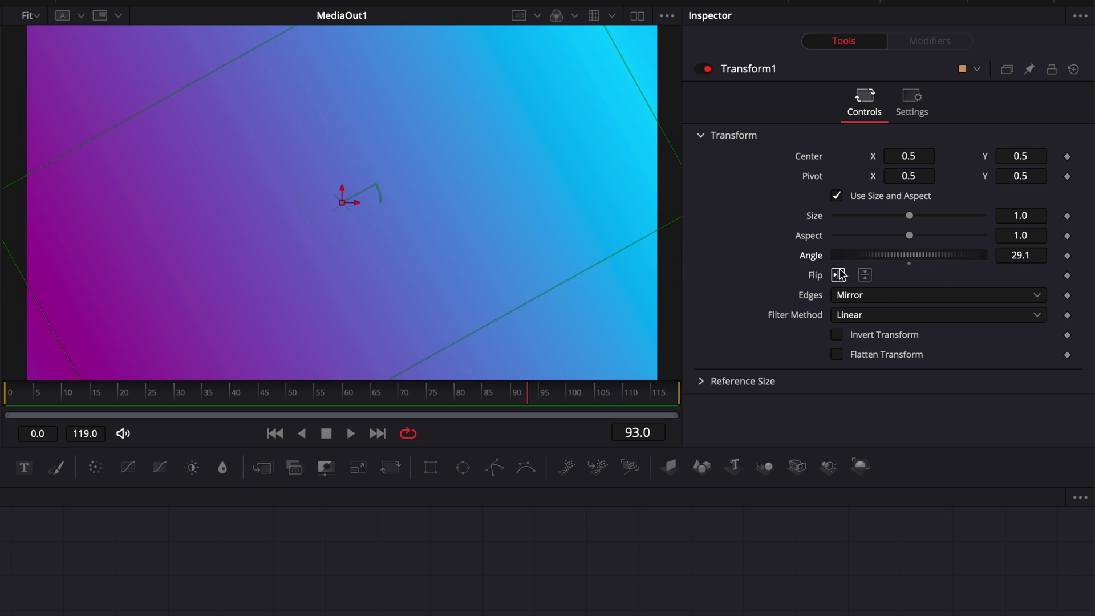
{"action": "double_click", "coordinate": [820, 263]}
- Give Transform1's Angle the expression time*1, play the rotation, and return to the Edit page
{"action": "right_click", "coordinate": [819, 263]}
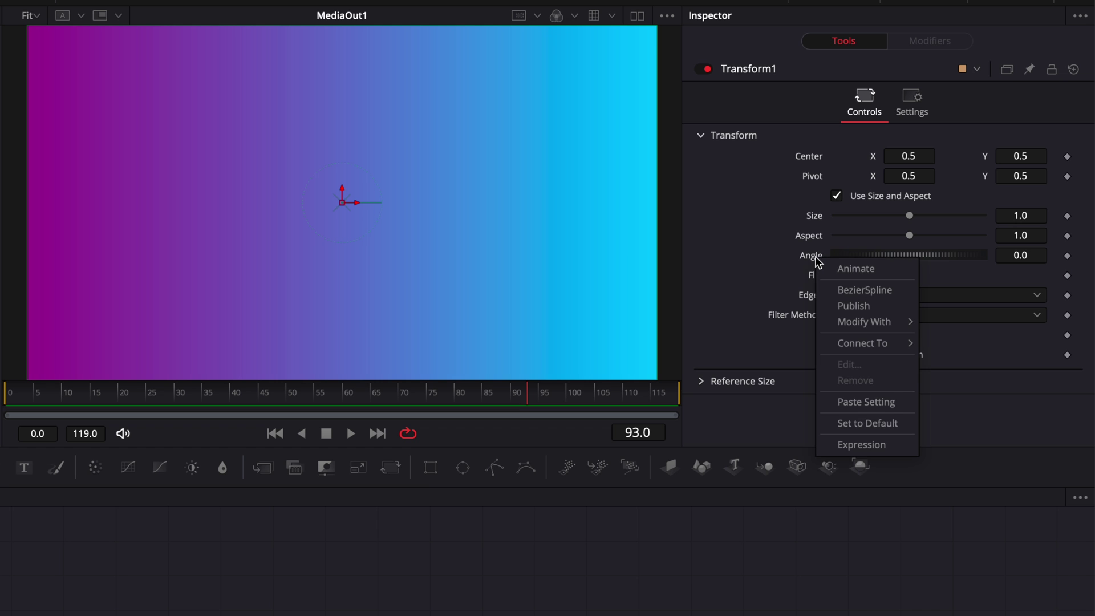
{"action": "left_click", "coordinate": [858, 445]}
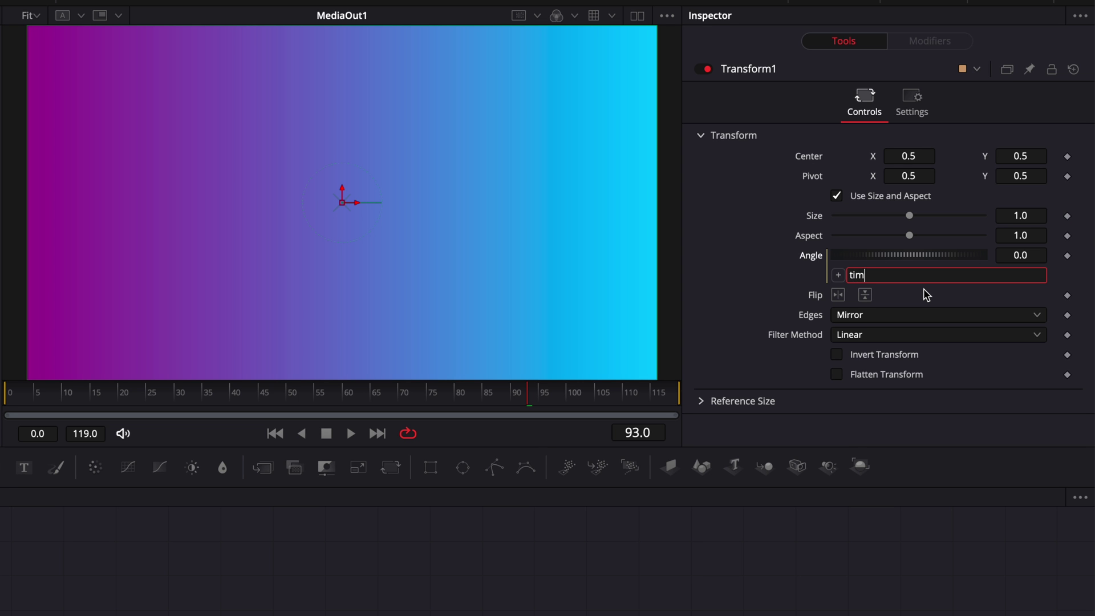
{"action": "type", "text": "time*"}
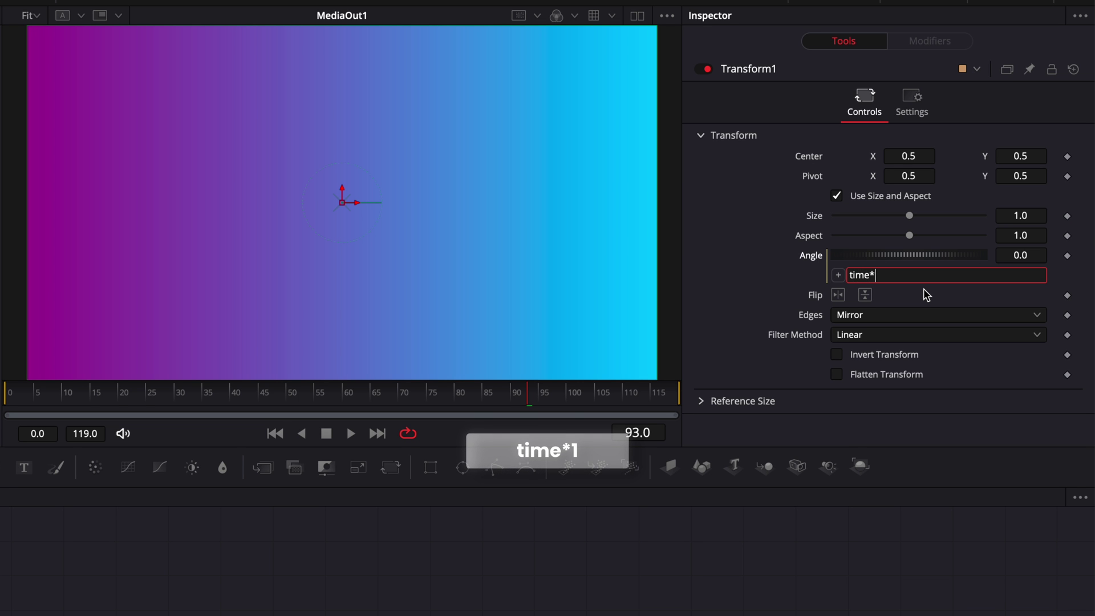
{"action": "key", "text": "Return"}
{"action": "key", "text": "space"}
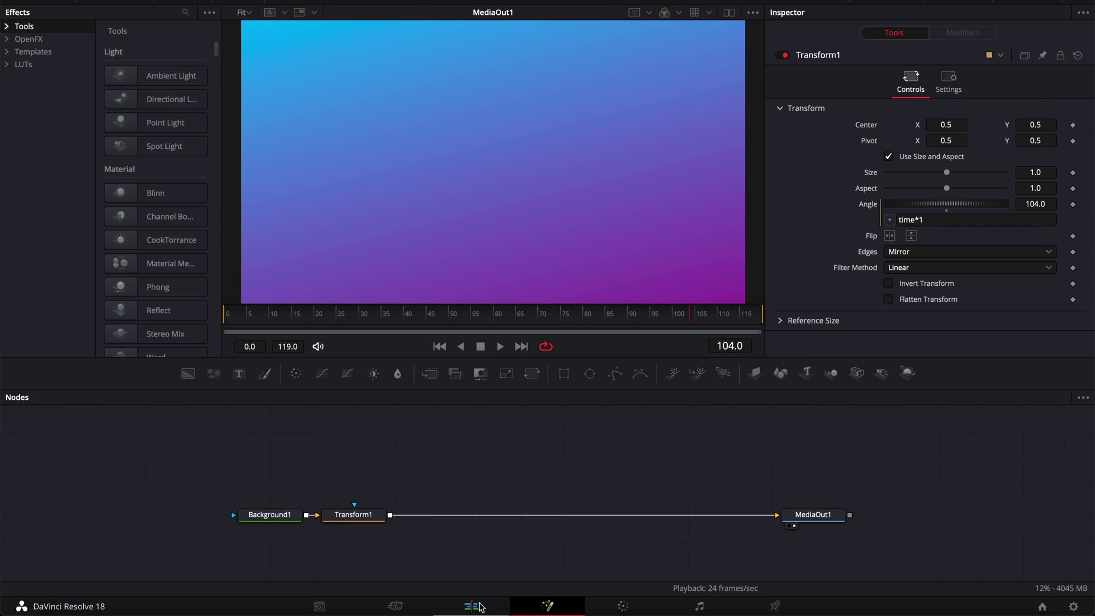
{"action": "left_click", "coordinate": [473, 606]}
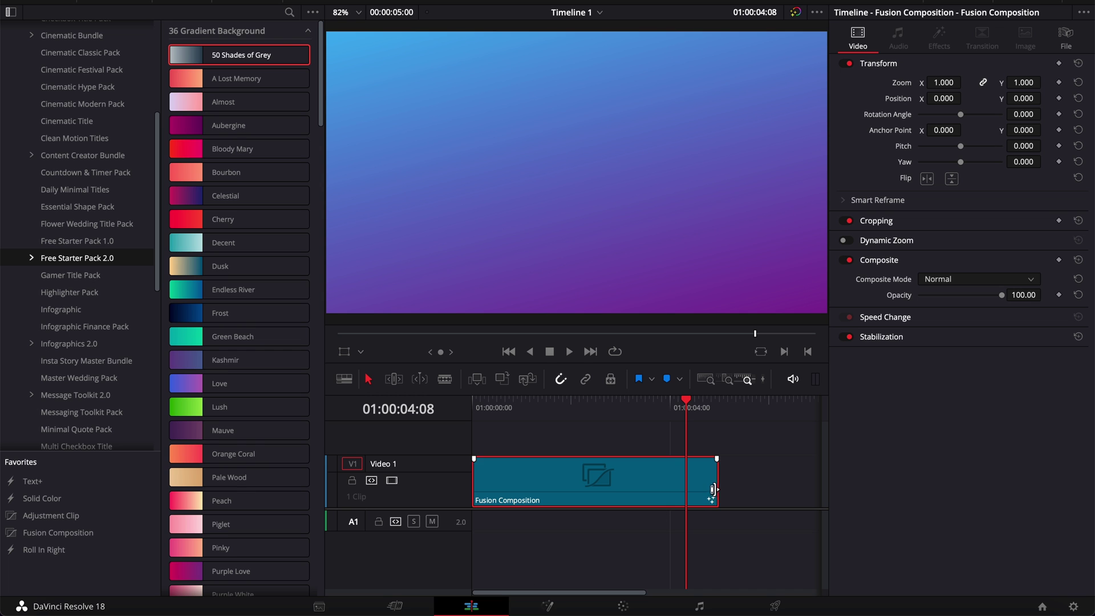
- Extend the Fusion Composition clip to about 1:35, fit the timeline, and play back the rotating gradient
{"action": "left_click_drag", "start_coordinate": [713, 489], "coordinate": [906, 487]}
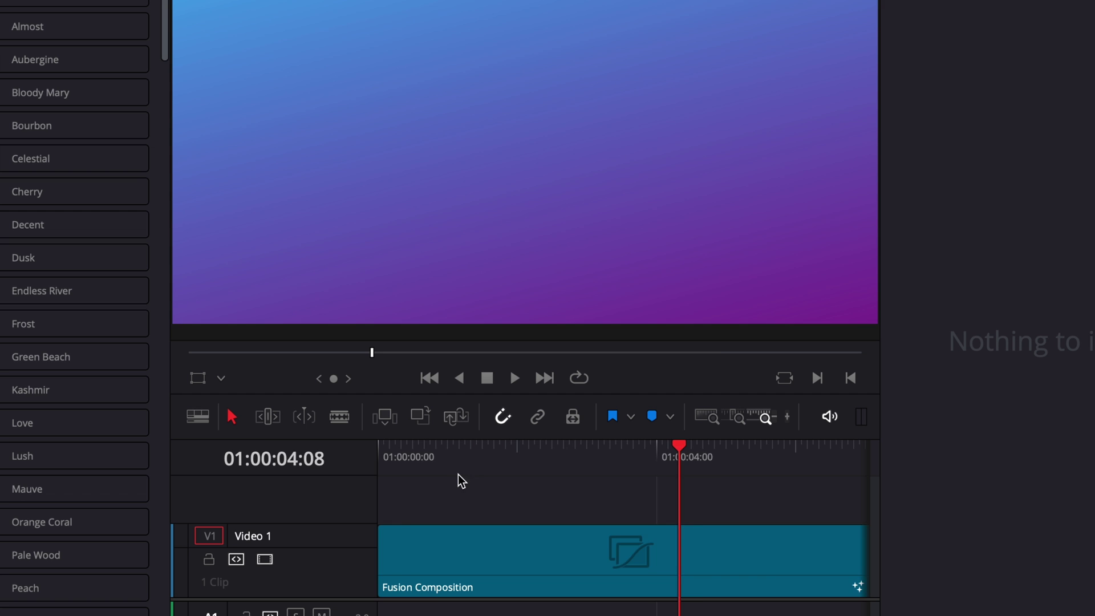
{"action": "key", "text": "shift+z"}
{"action": "left_click_drag", "start_coordinate": [391, 454], "coordinate": [768, 492]}
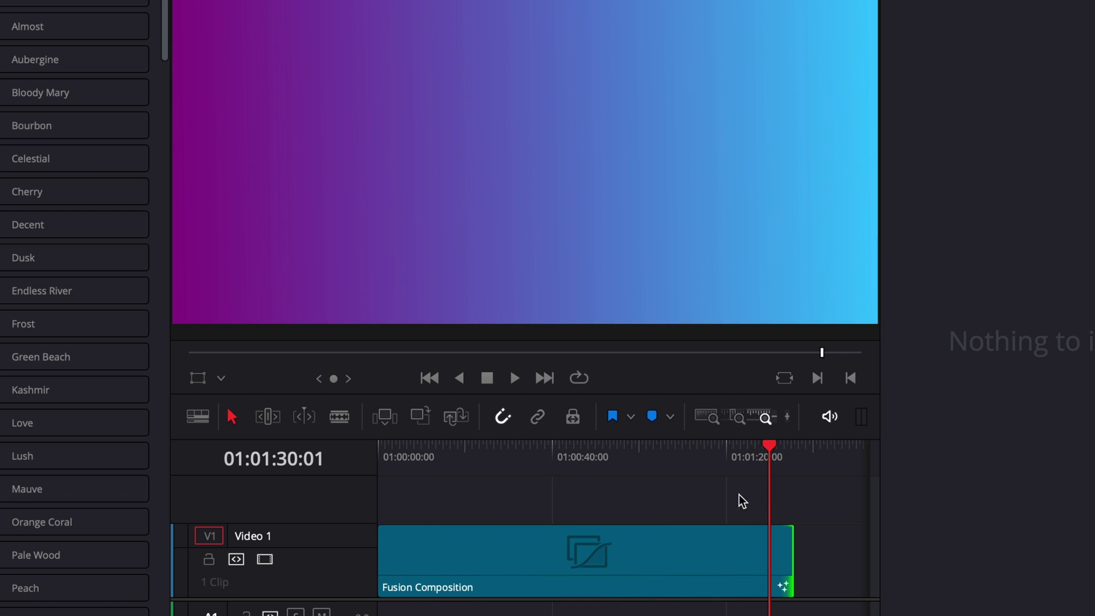
{"action": "key", "text": "space"}
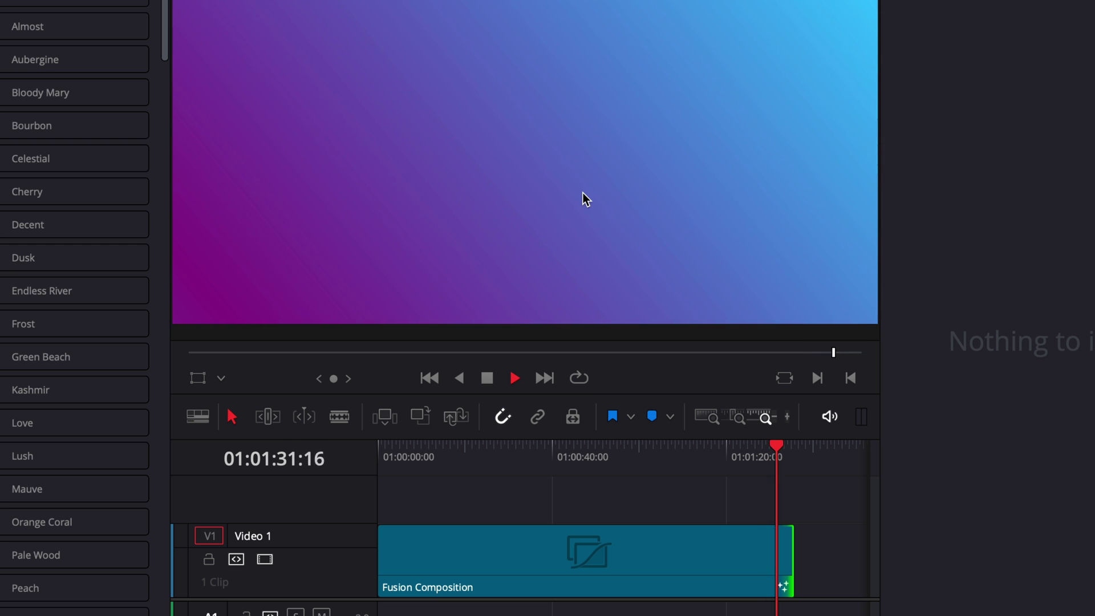
{"action": "key", "text": "space"}
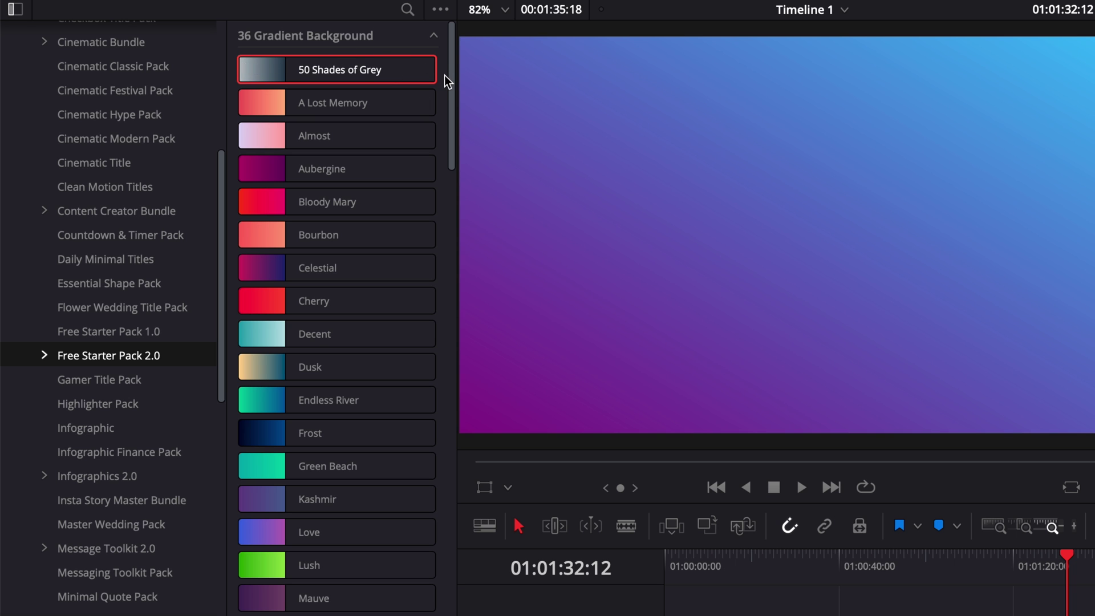
{"action": "left_click_drag", "start_coordinate": [450, 77], "coordinate": [451, 180]}
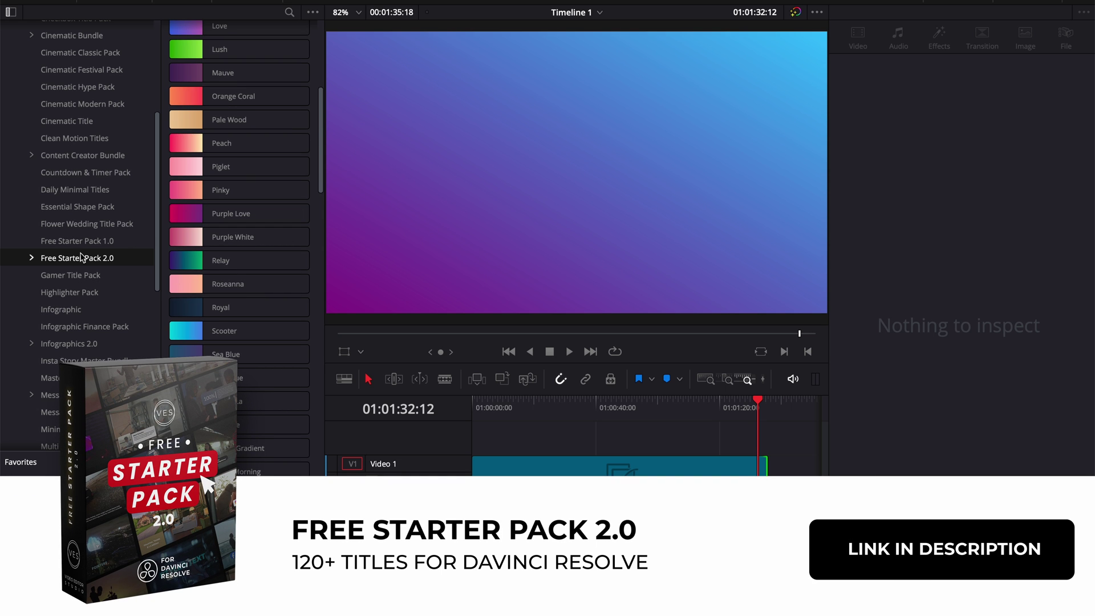